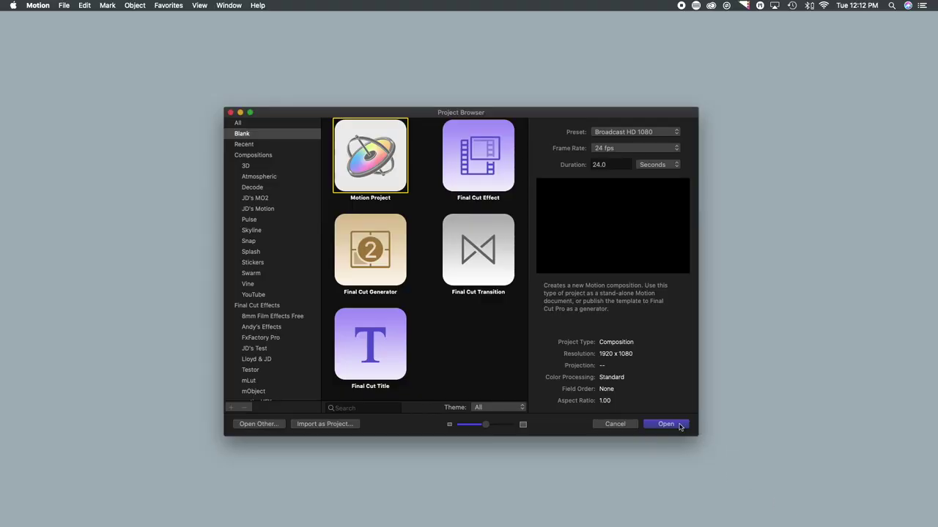
- Create a blank Motion project at Broadcast HD 1080, 24 fps
click(666, 424)
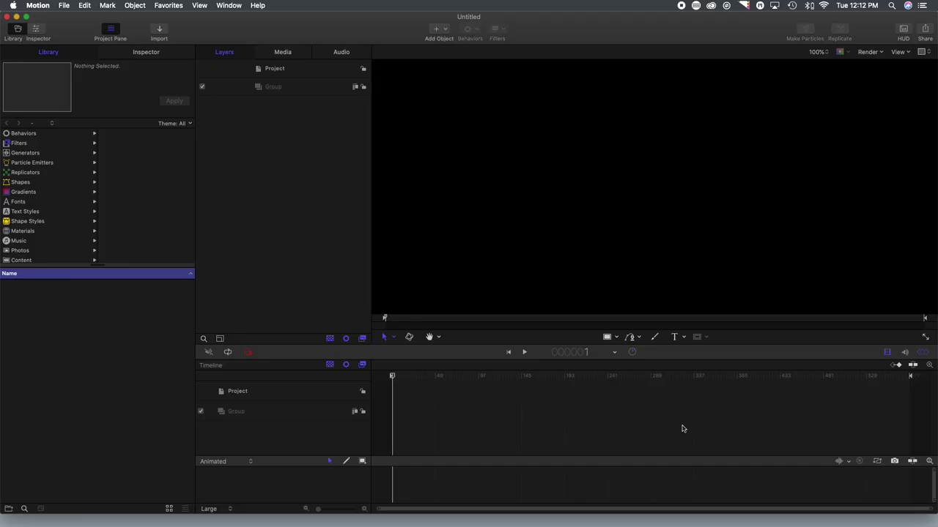
- Import the C0137.MP4 clip from the Desktop into the project
click(64, 6)
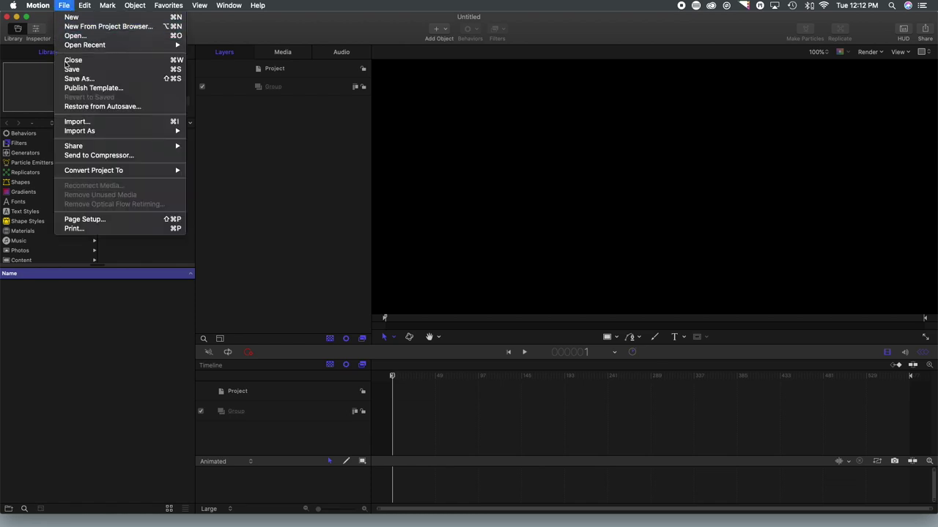
click(130, 123)
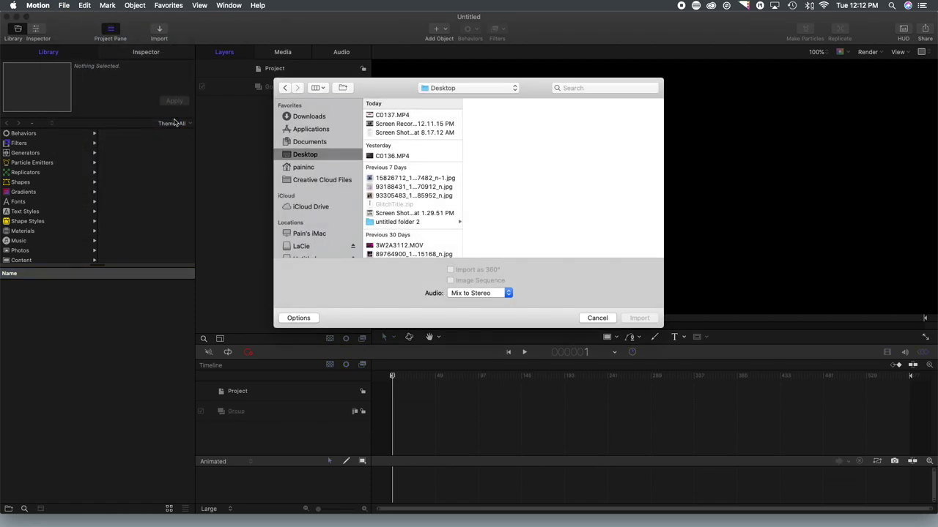
click(396, 117)
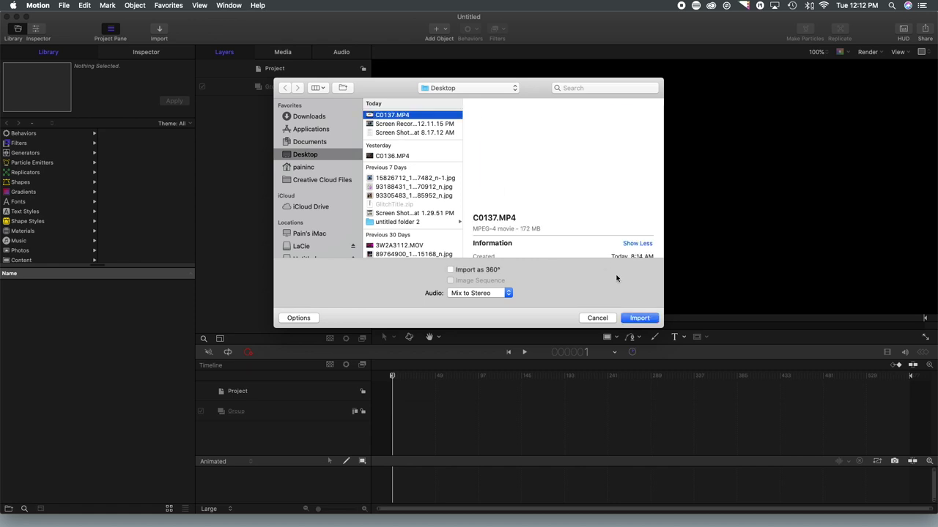
click(642, 318)
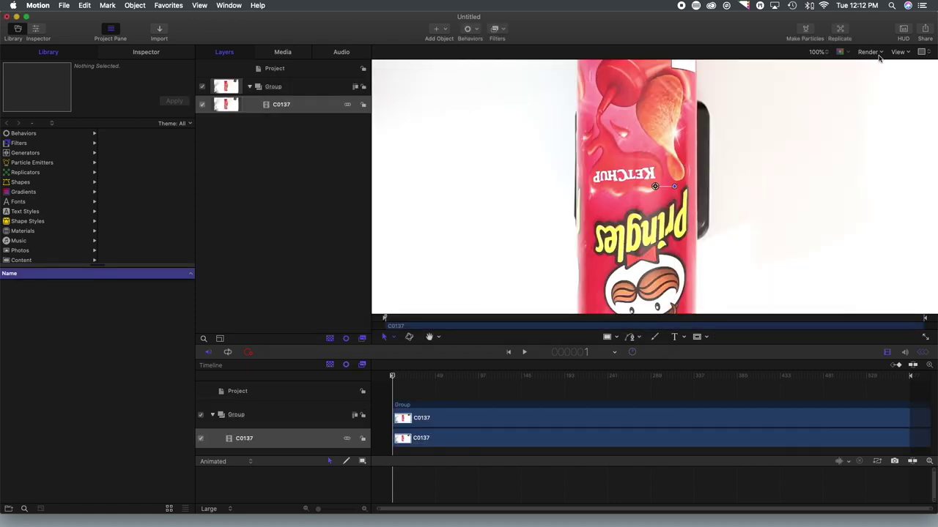
- Fit the whole video frame in the canvas and scrub through the clip
click(824, 53)
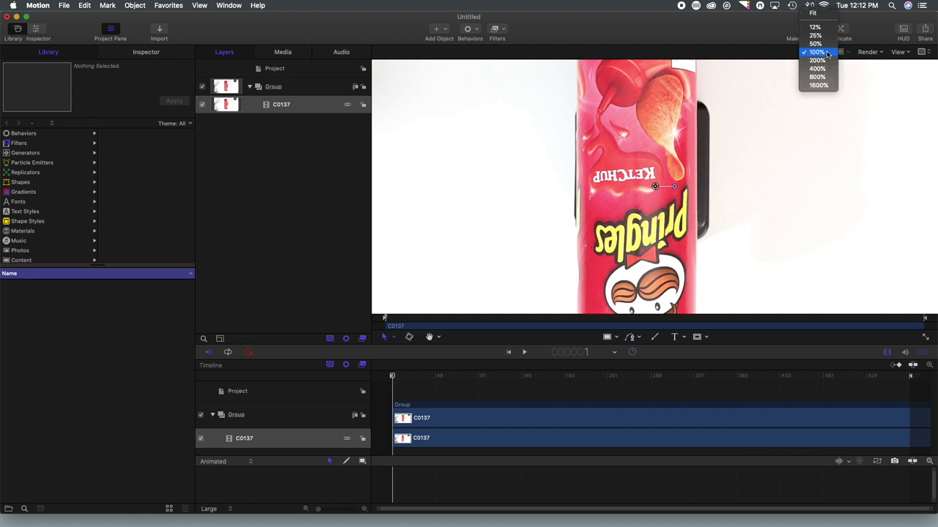
click(809, 14)
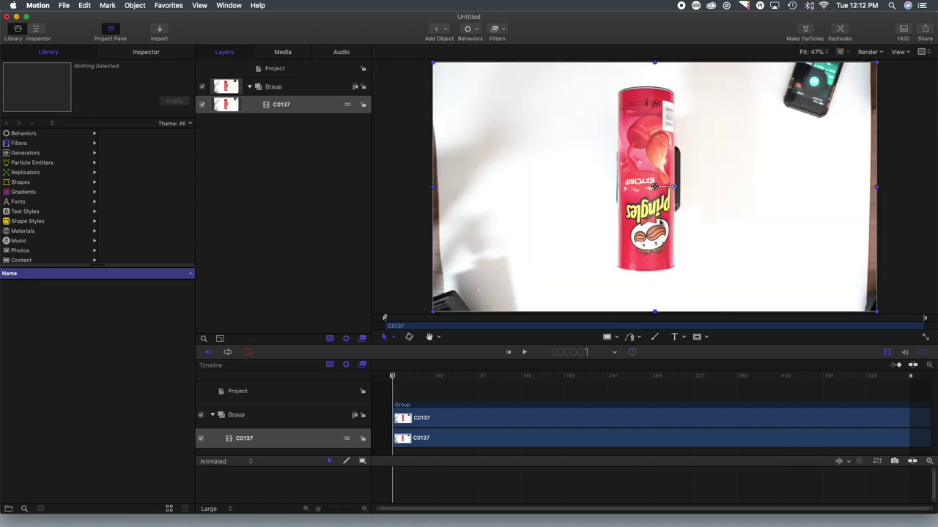
drag(393, 378, 273, 365)
click(29, 134)
- Apply Analyze Motion to C0137 and place Track 1 on the chip logo
click(142, 172)
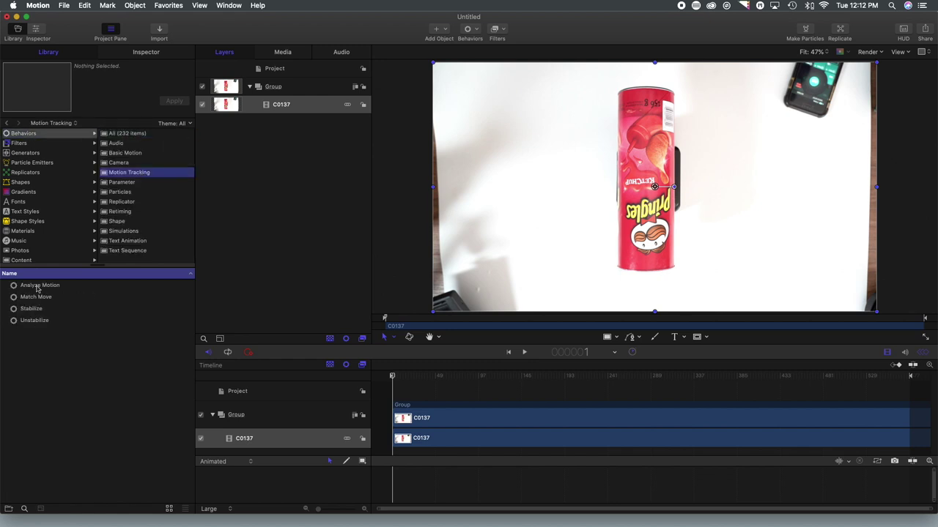
drag(37, 288, 53, 284)
drag(277, 155, 272, 125)
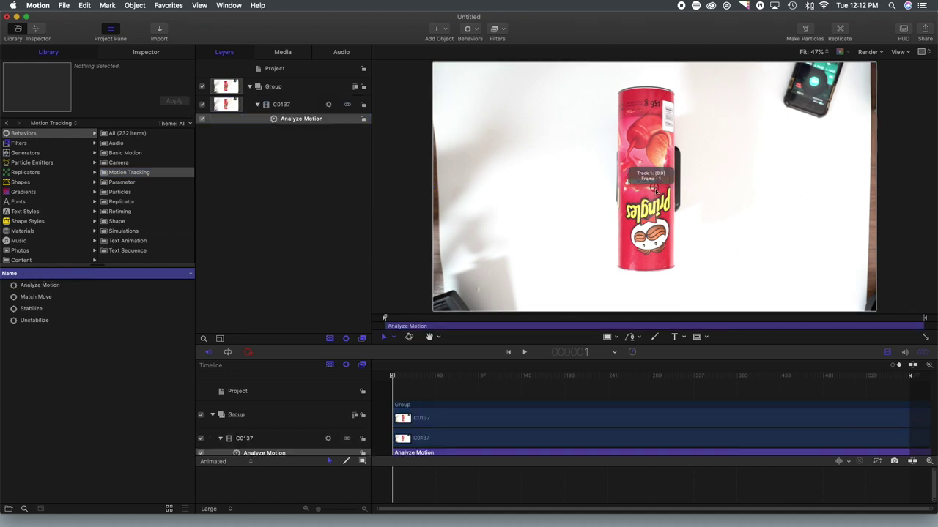
drag(658, 189, 646, 234)
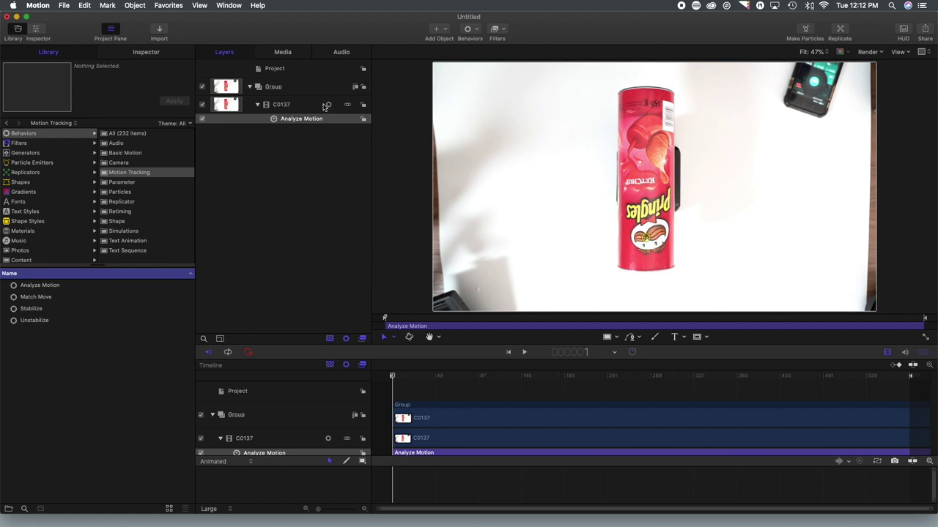
- Add Track 2 on the Pringles face and start analyzing the clip
click(143, 52)
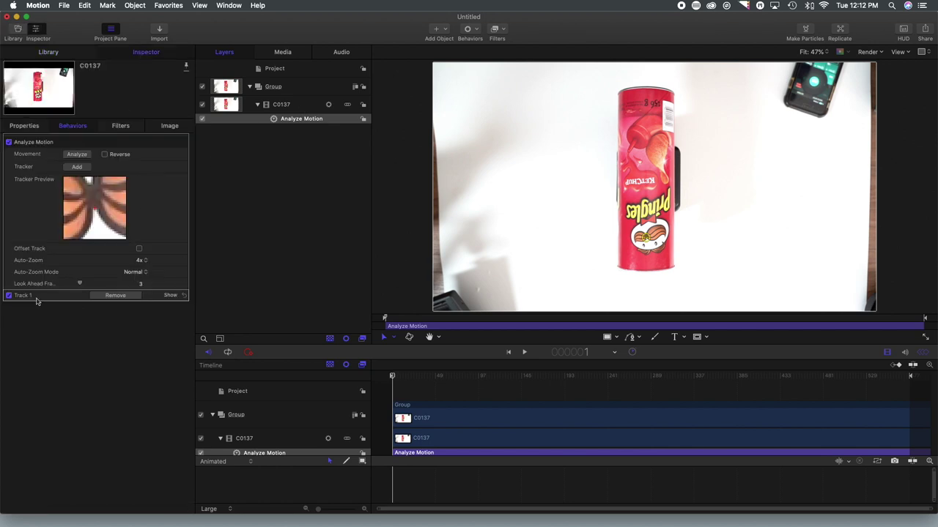
click(78, 167)
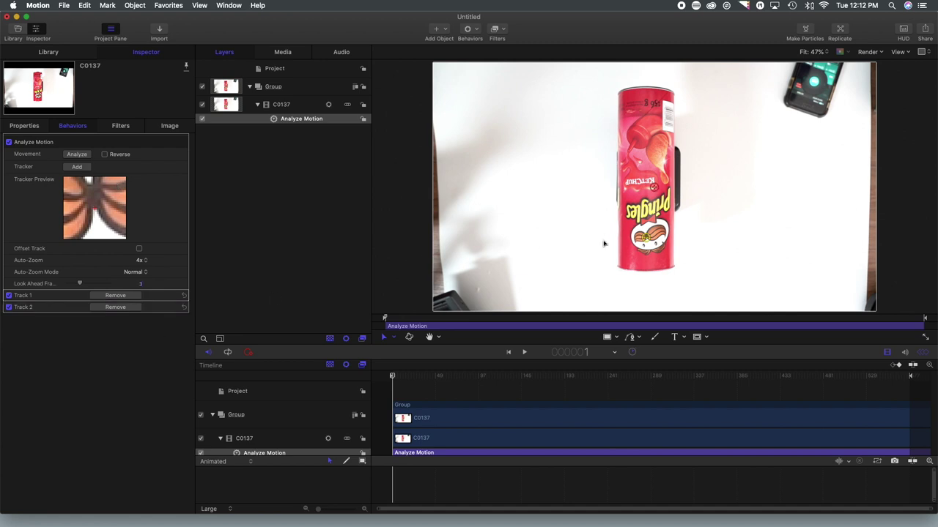
drag(649, 187, 647, 224)
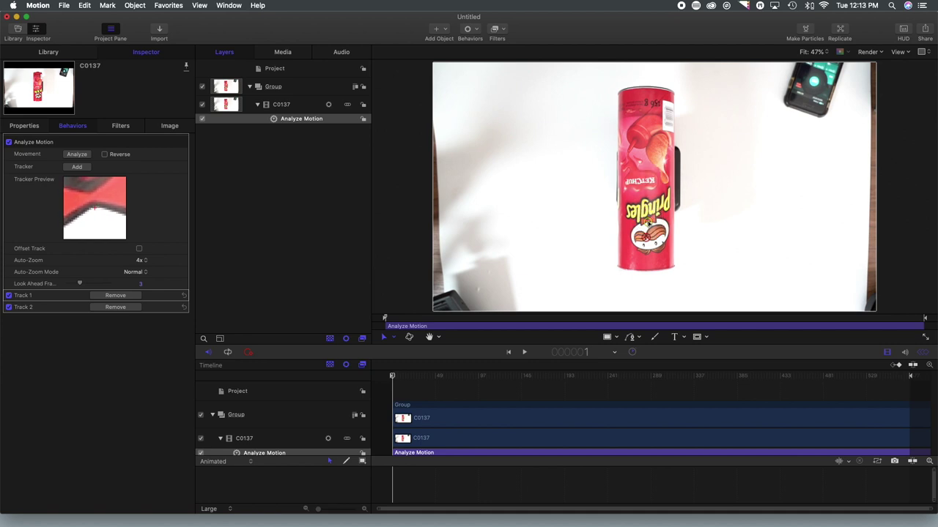
click(77, 155)
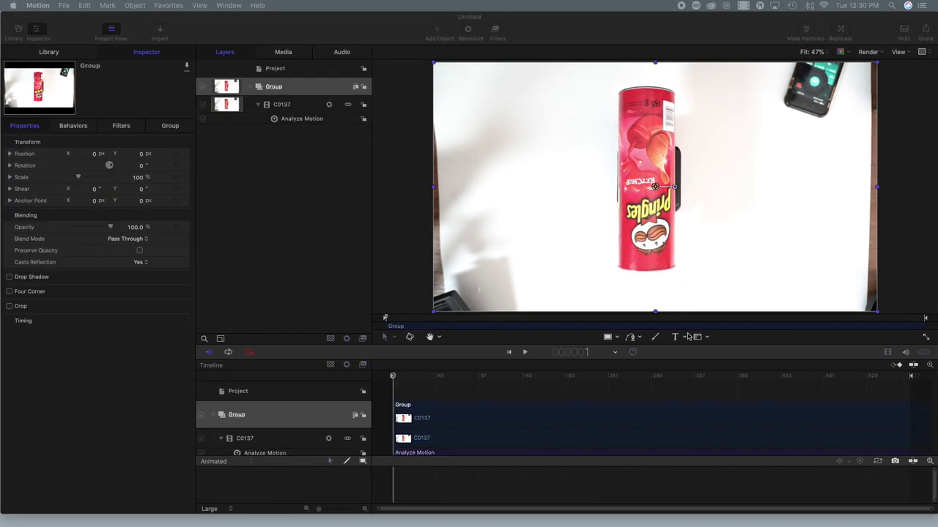
- Let the analysis finish tracking both points across the whole clip
click(701, 339)
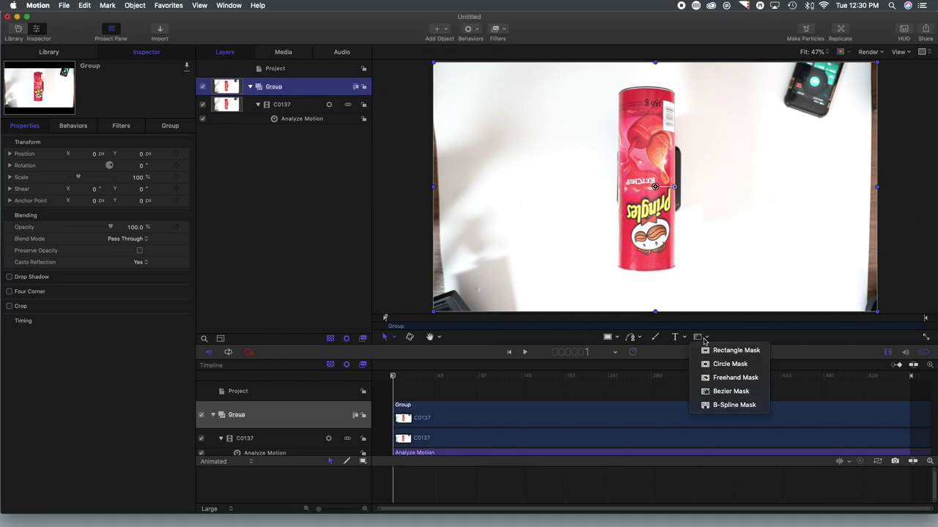
- Choose the Bezier mask tool and view the canvas at 100%
click(717, 388)
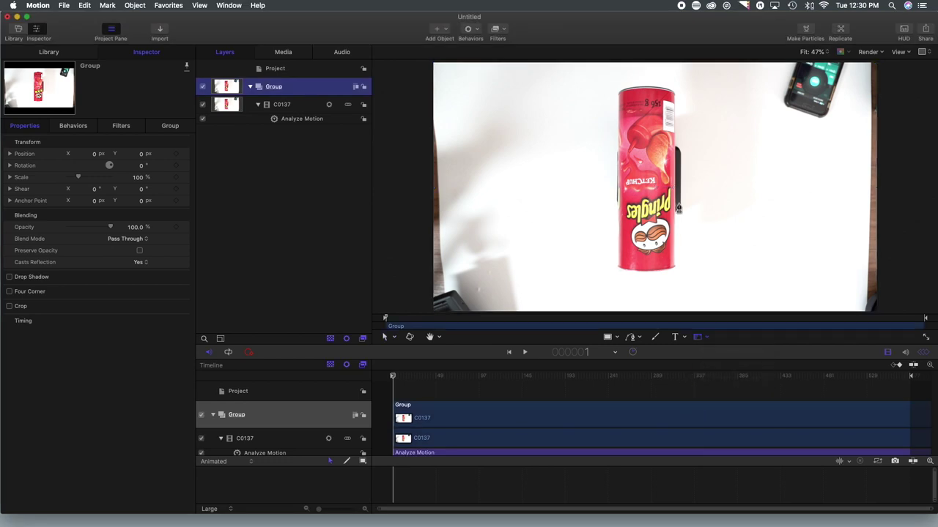
click(830, 53)
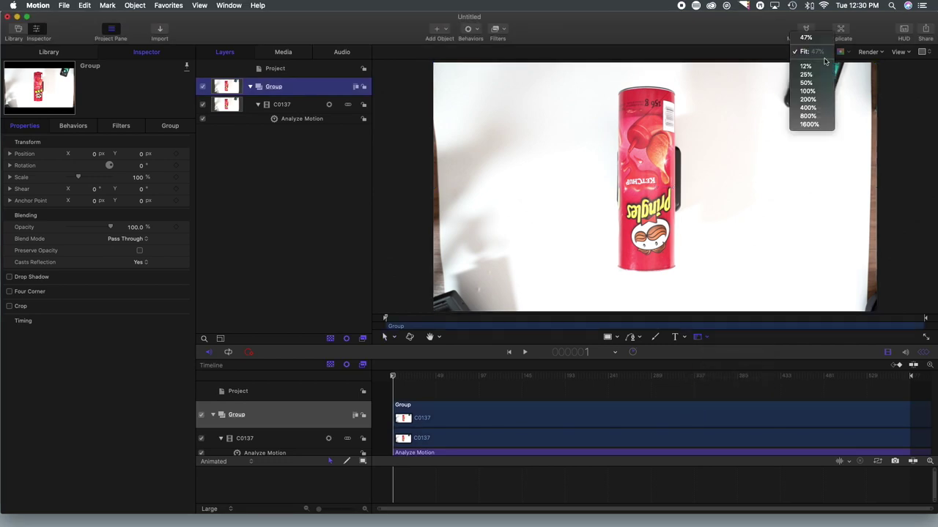
click(813, 92)
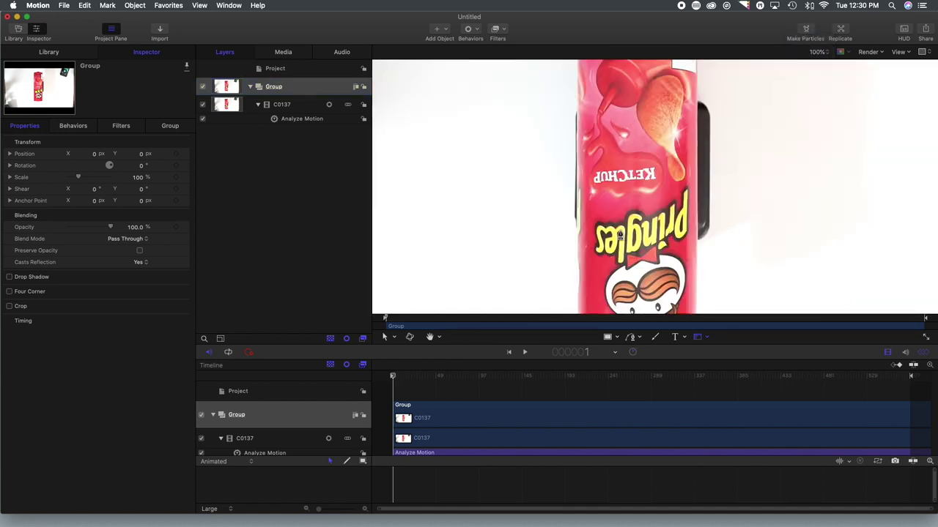
scroll(620, 235, down, 5)
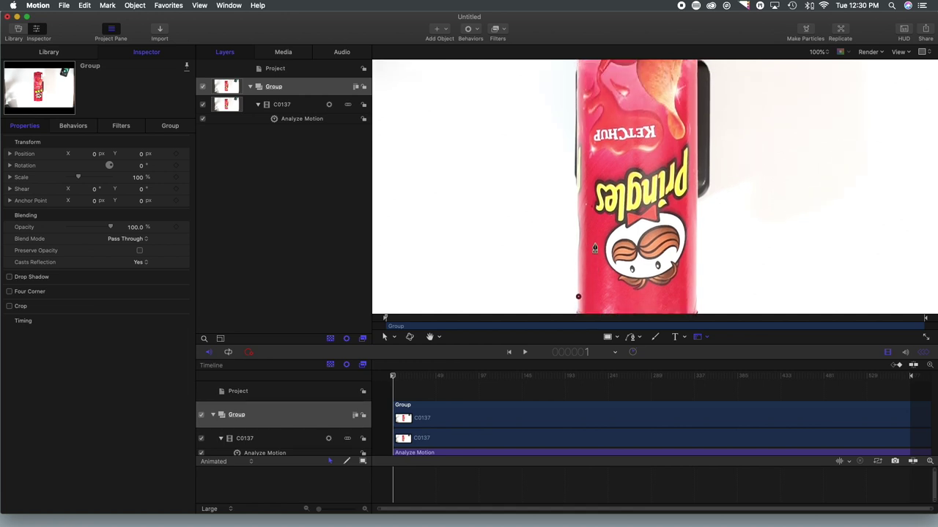
scroll(595, 249, up, 5)
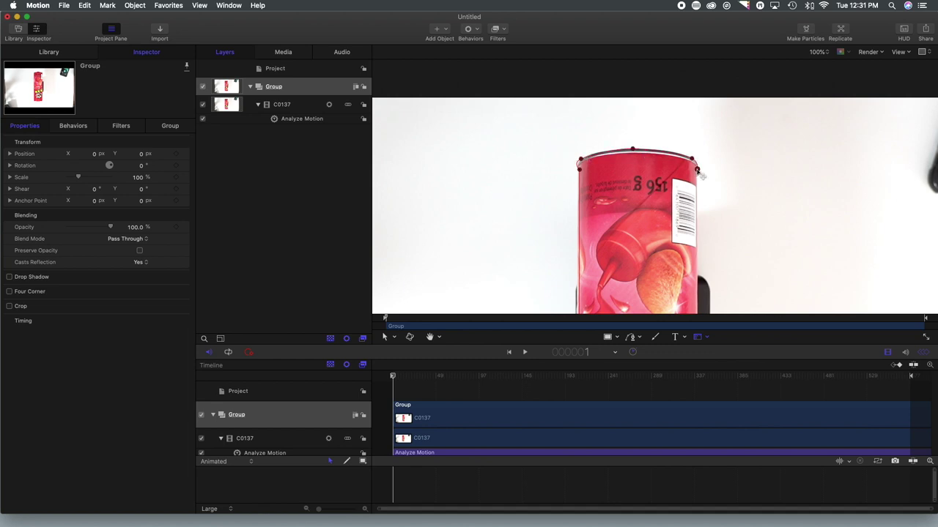
scroll(637, 220, down, 20)
- Trace mask points along the can's bottom edge and close the shape around the can
click(697, 266)
click(638, 276)
click(575, 265)
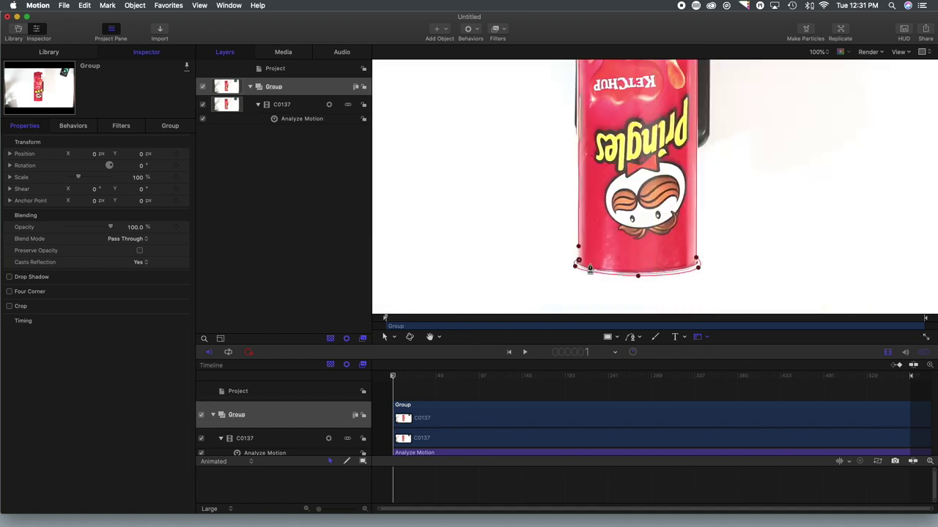
click(578, 251)
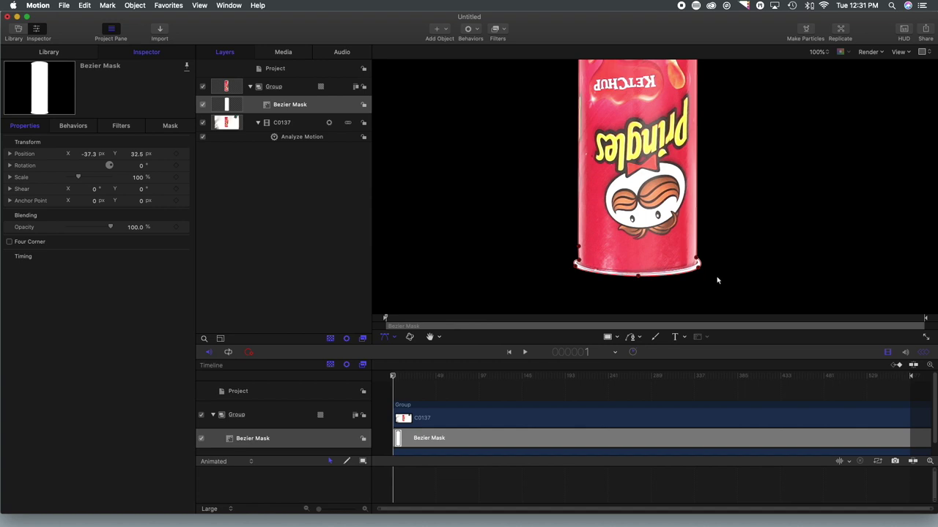
scroll(732, 271, up, 20)
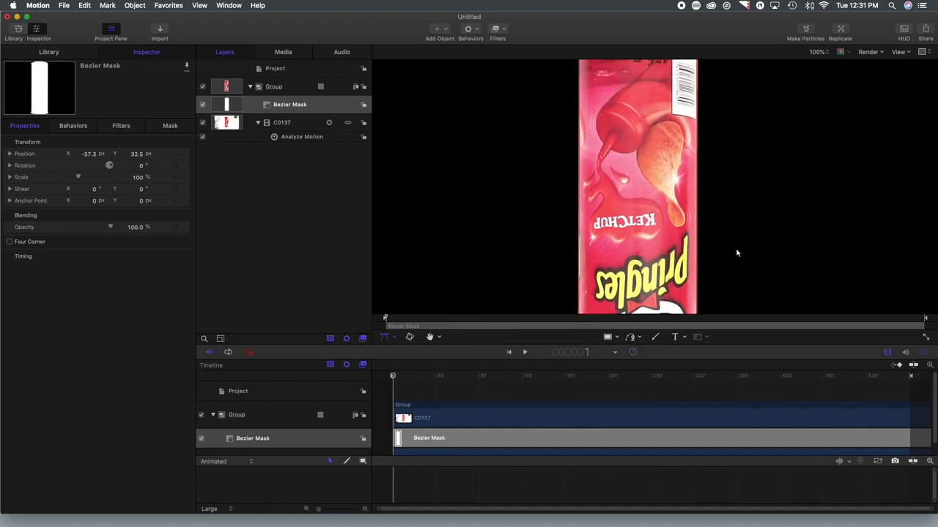
scroll(737, 253, up, 3)
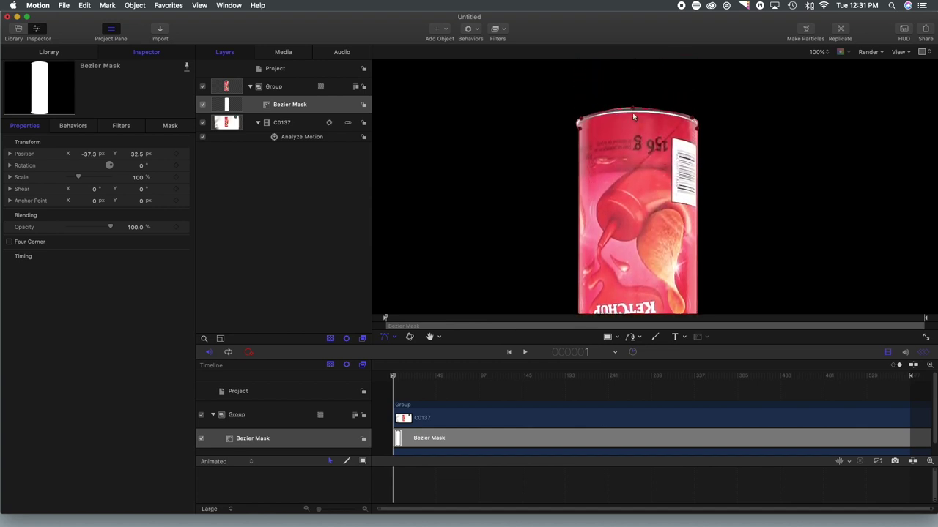
- Preview the can's motion, then drag Match Move from Motion Tracking behaviors onto Bezier Mask
scroll(725, 233, down, 17)
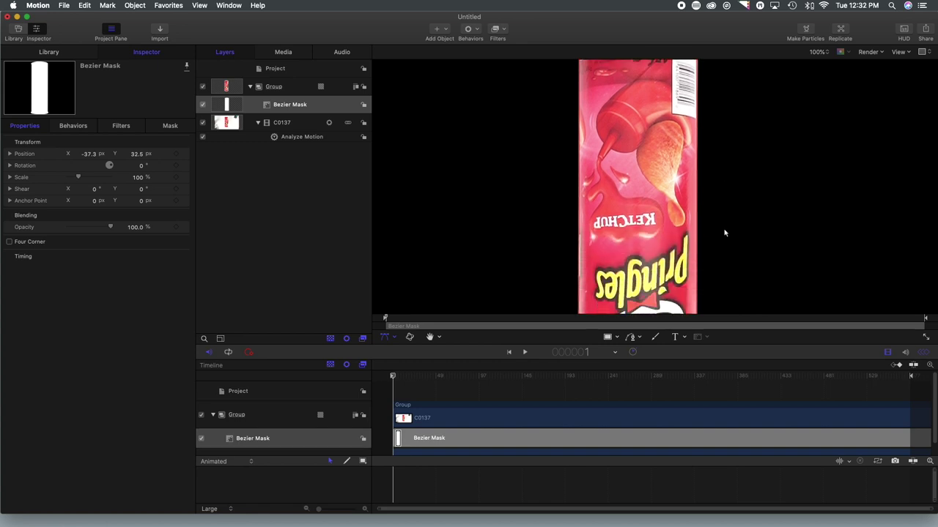
scroll(725, 234, down, 15)
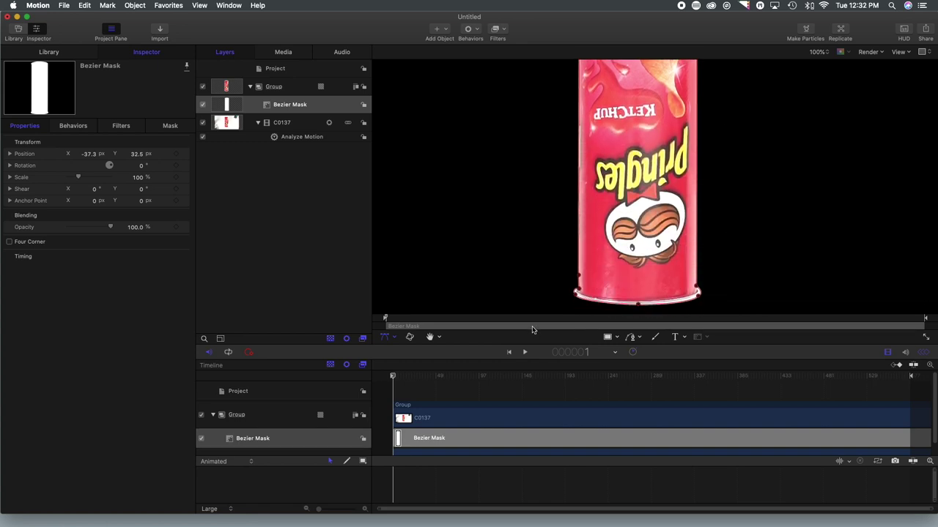
drag(394, 379, 328, 396)
click(49, 53)
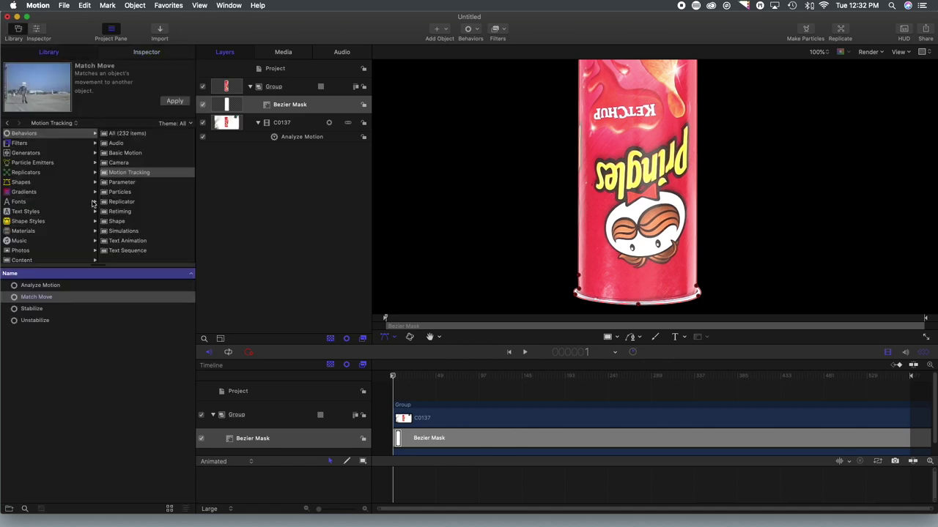
click(36, 297)
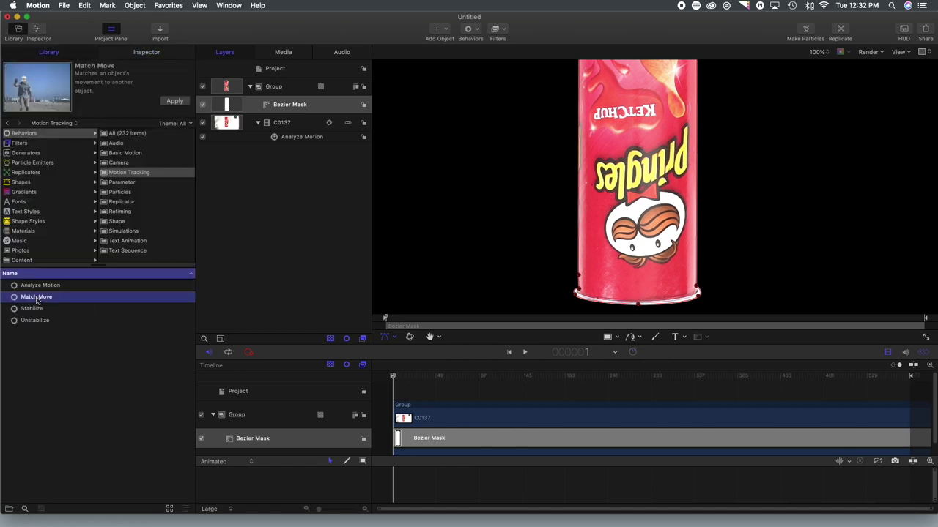
drag(37, 298, 287, 111)
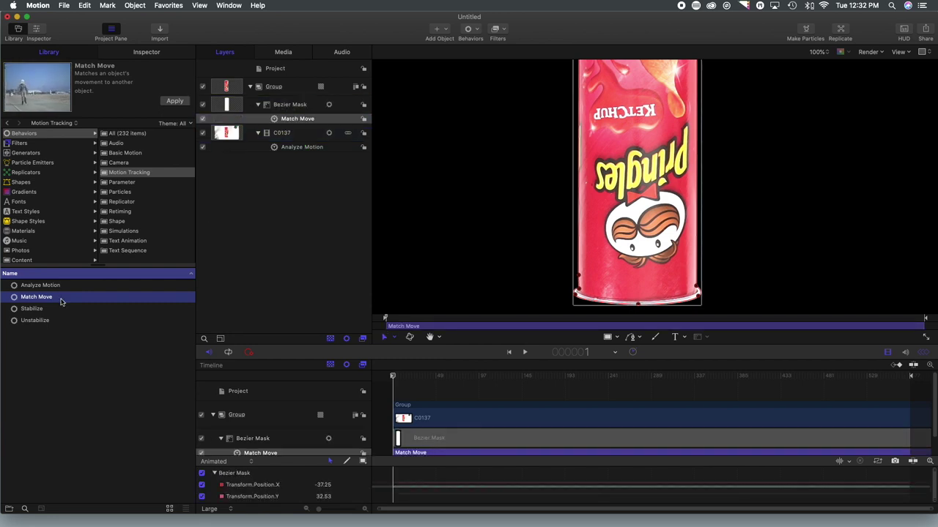
click(146, 53)
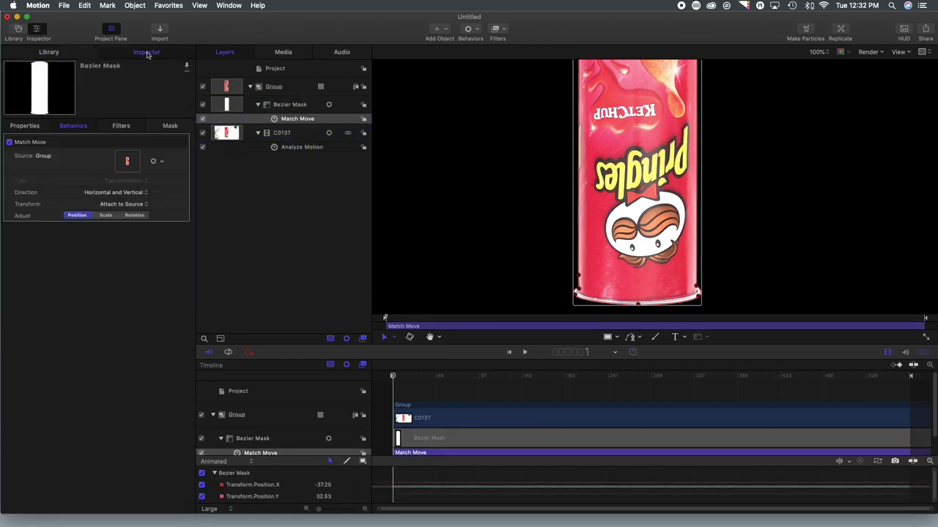
- Set Match Move's source to C0137: Analyze Motion, adjusting Rotation, and preview from frame one
click(268, 120)
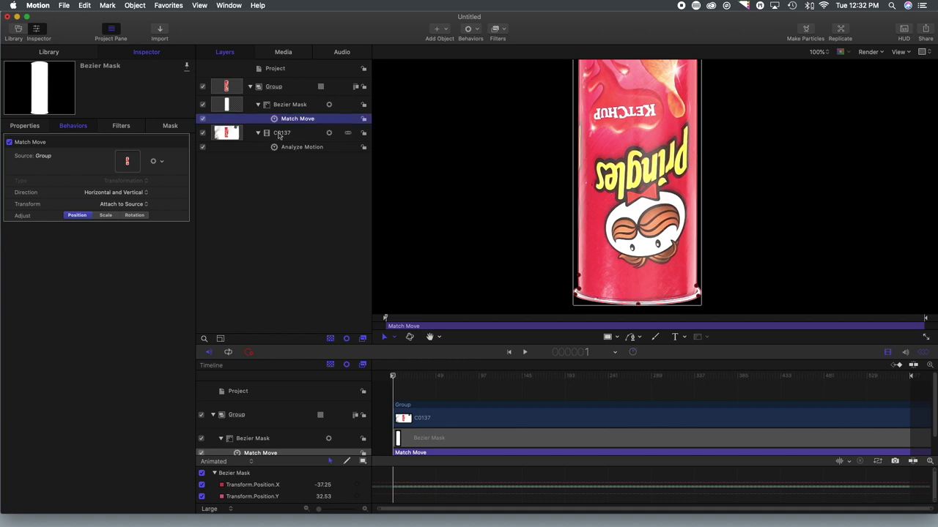
drag(280, 135, 129, 164)
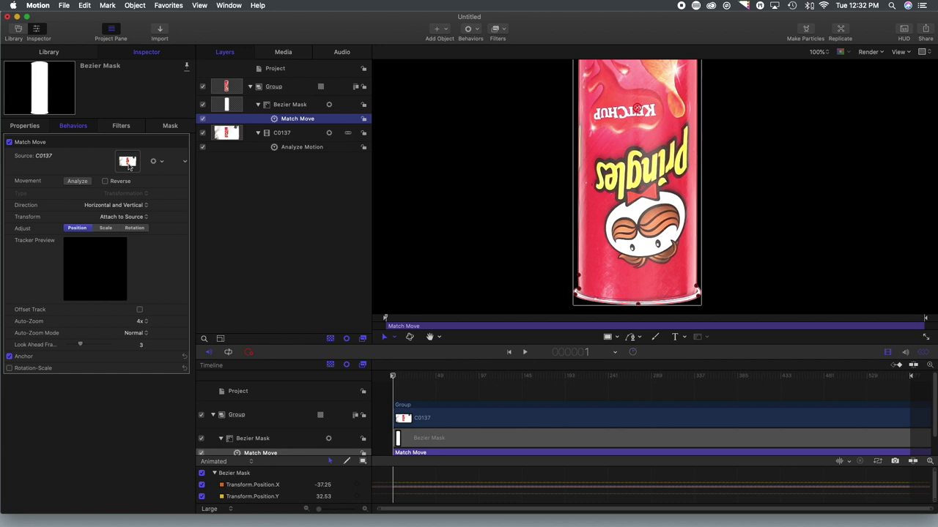
click(160, 161)
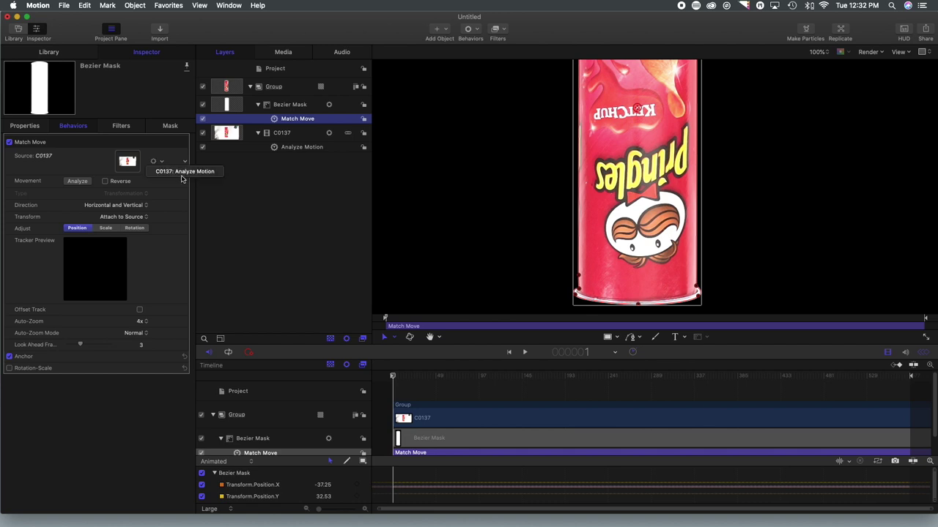
click(182, 173)
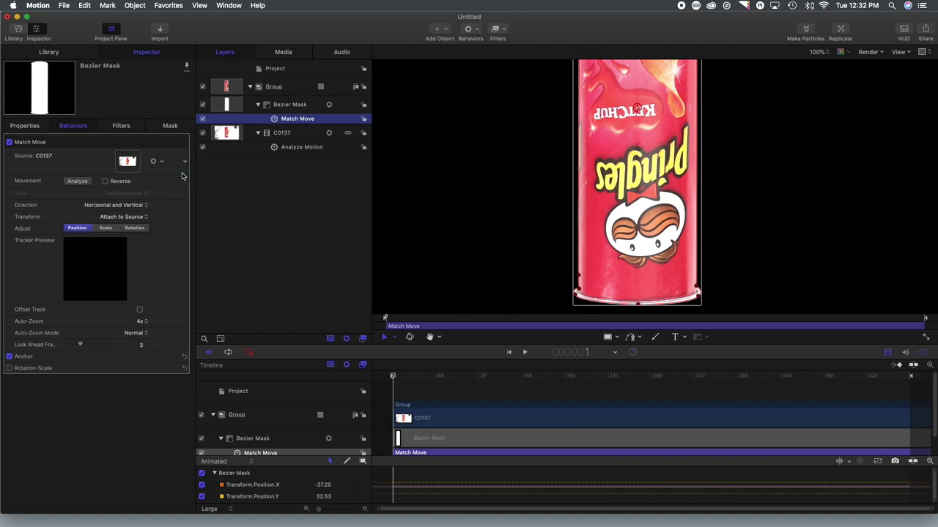
click(134, 214)
click(81, 216)
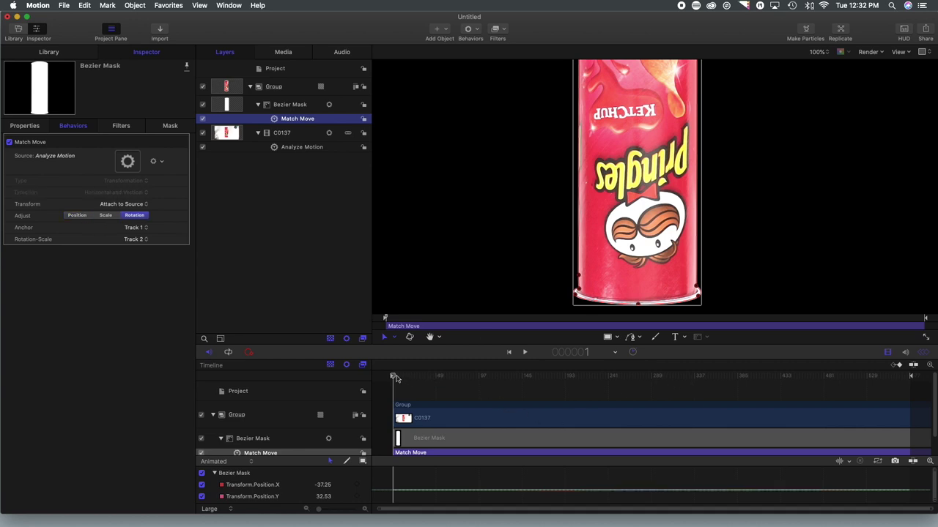
drag(394, 377, 894, 407)
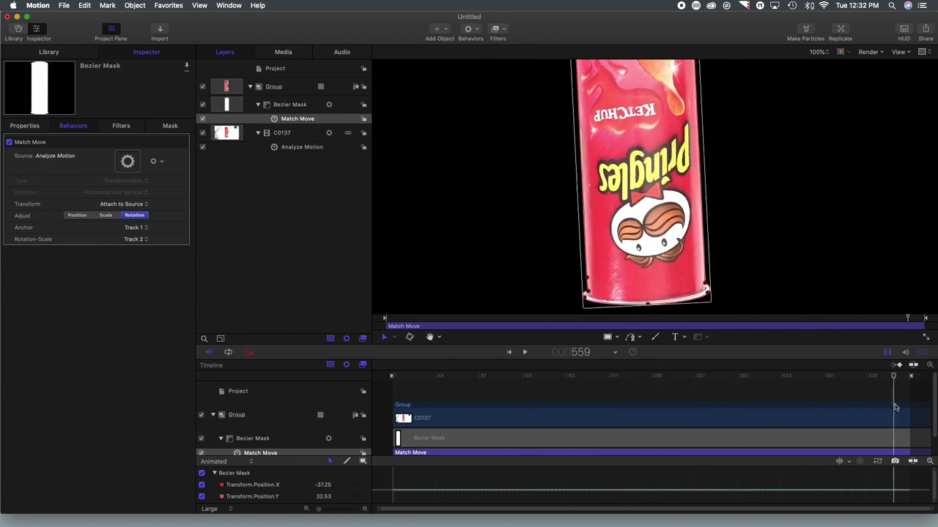
key(Home)
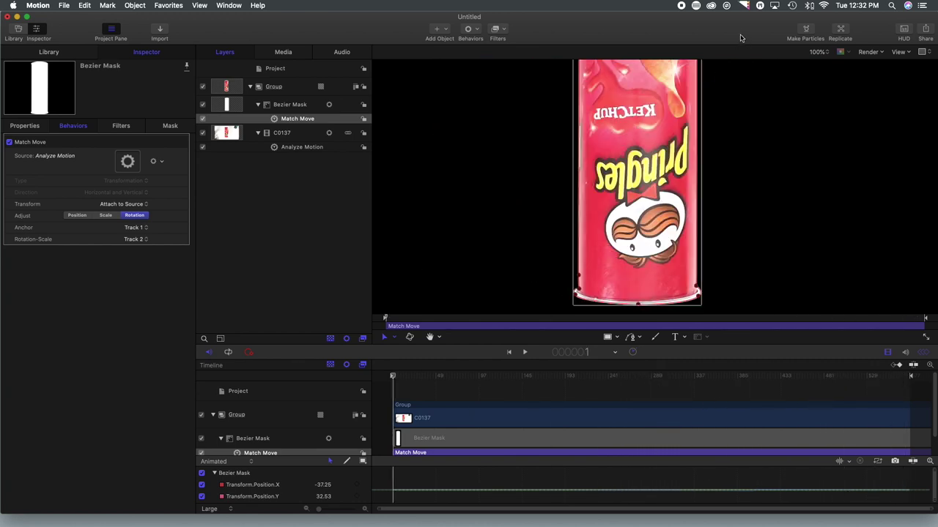
click(822, 53)
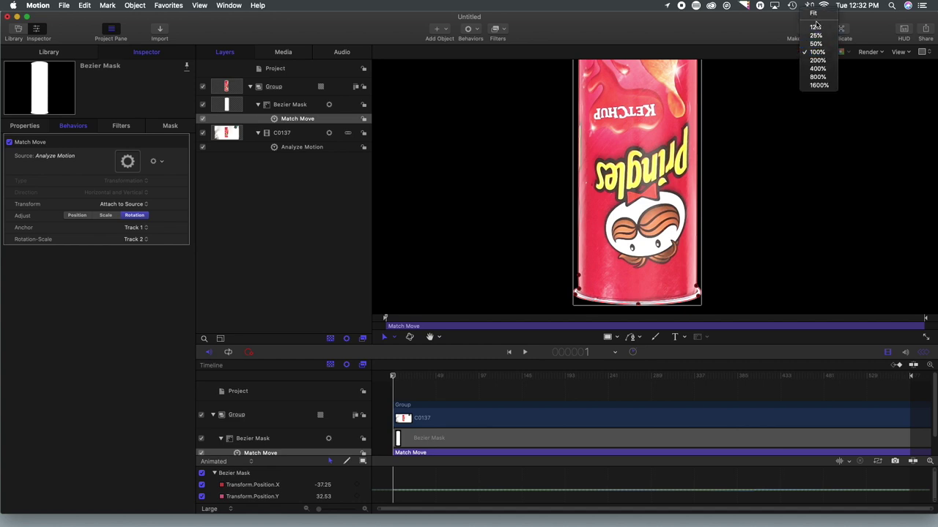
- Fit the canvas and set the Bezier Mask's Feather to -14.0
click(813, 13)
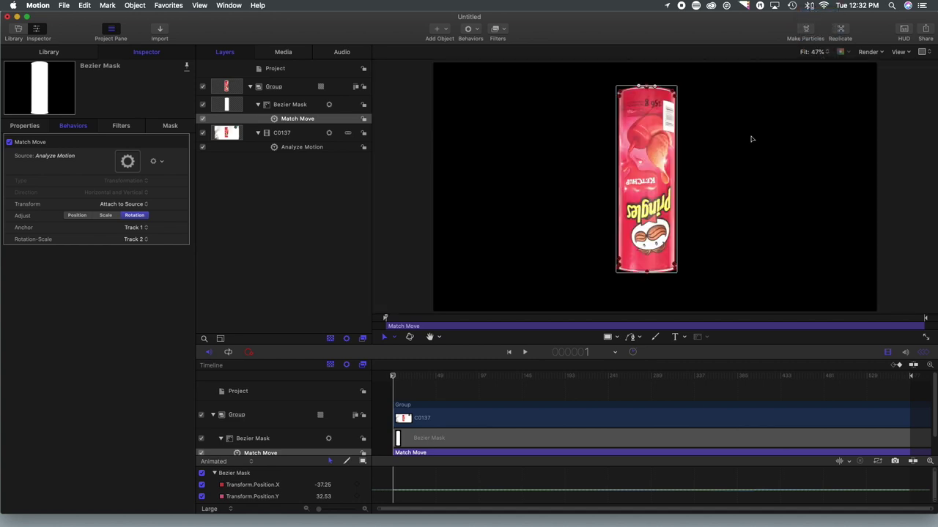
click(295, 104)
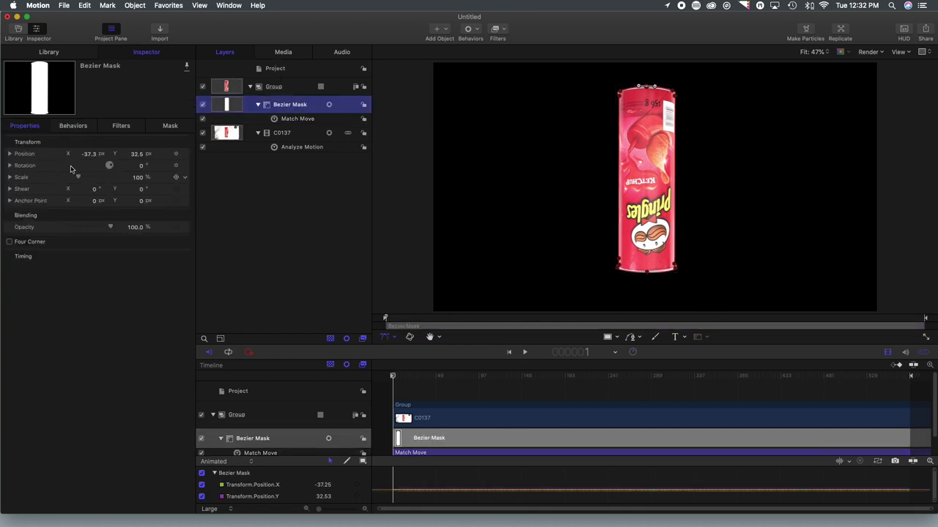
click(169, 126)
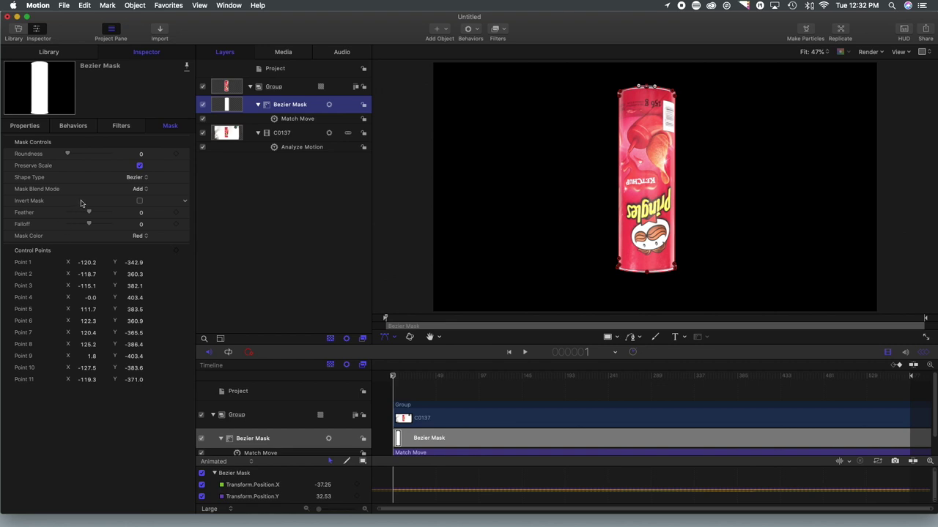
drag(88, 215, 85, 214)
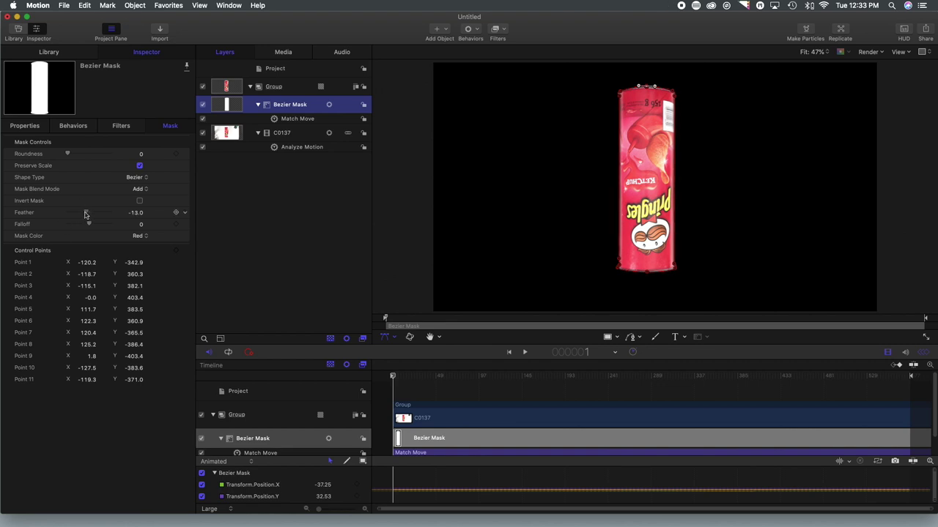
drag(85, 214, 84, 215)
drag(392, 376, 926, 415)
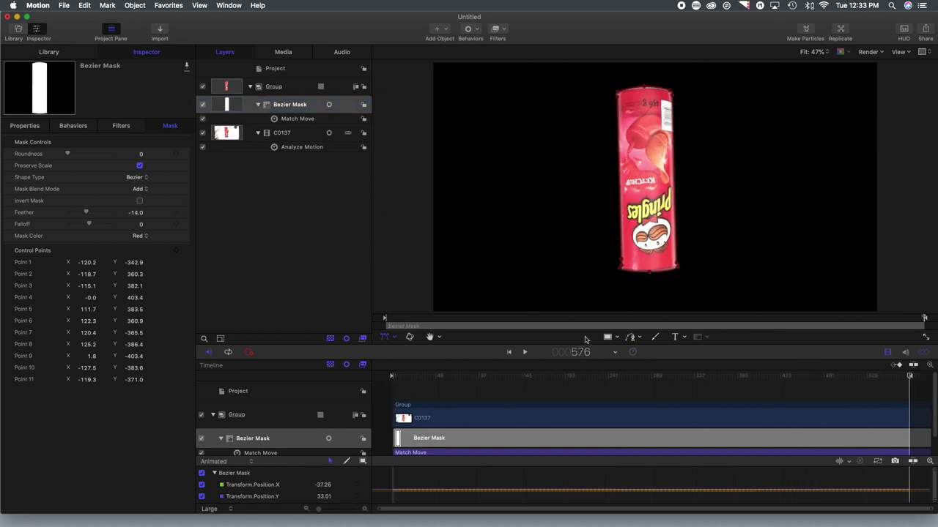
click(70, 7)
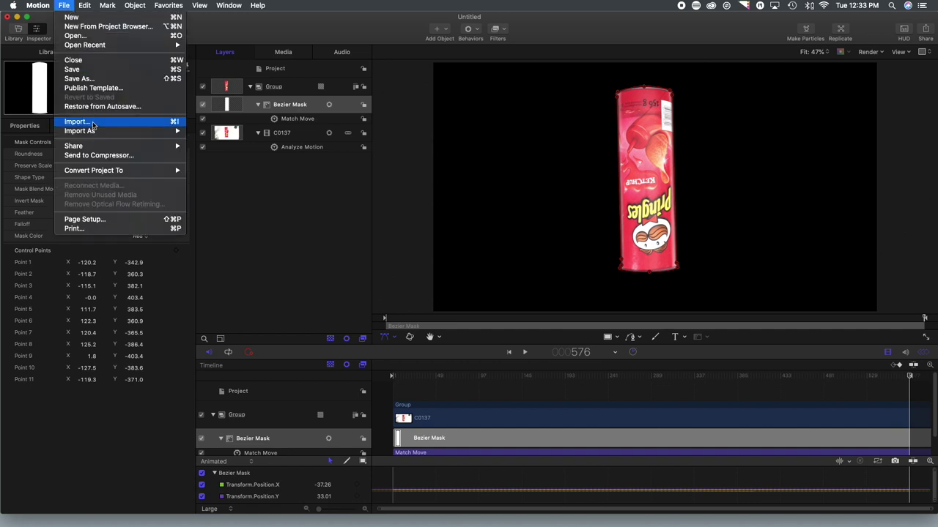
- Open Share > Export Movie and start replacing the Untitled title with PringlesRotation
mouse_move(109, 149)
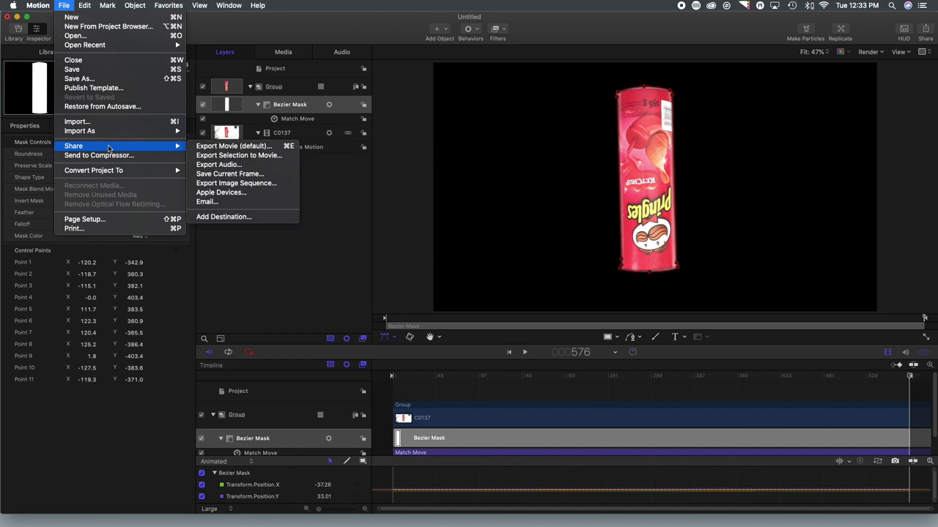
click(233, 146)
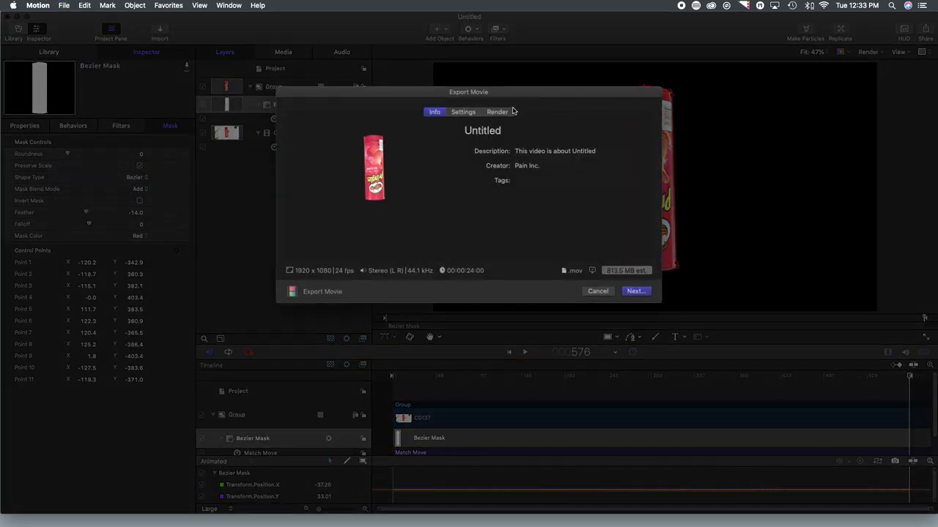
click(504, 125)
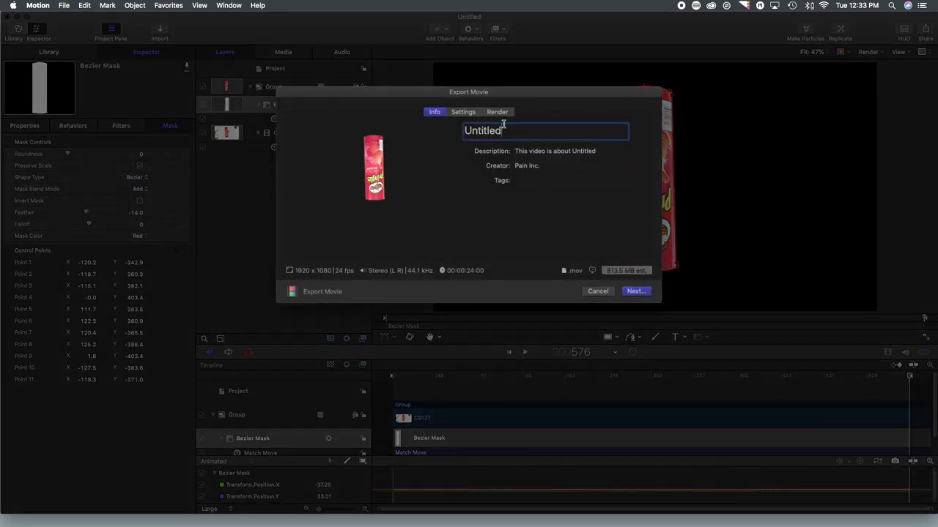
double_click(513, 131)
text(Prin)
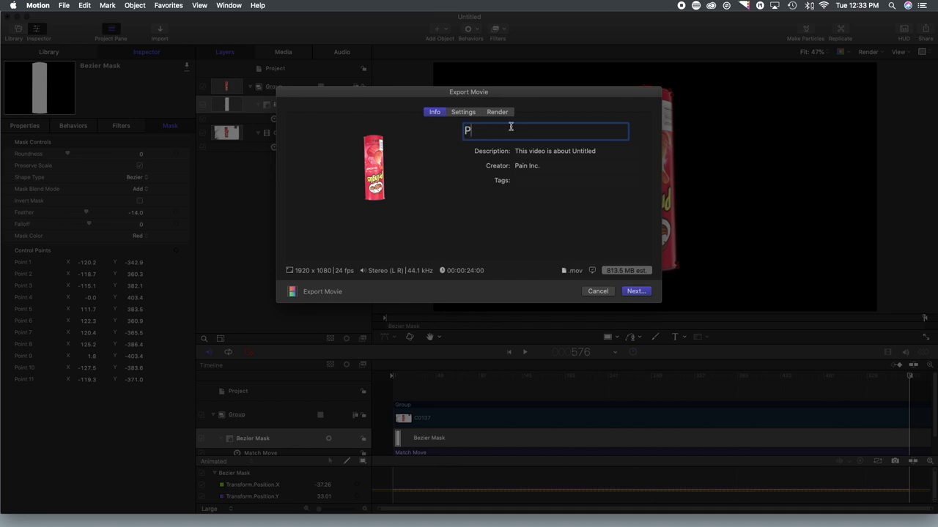